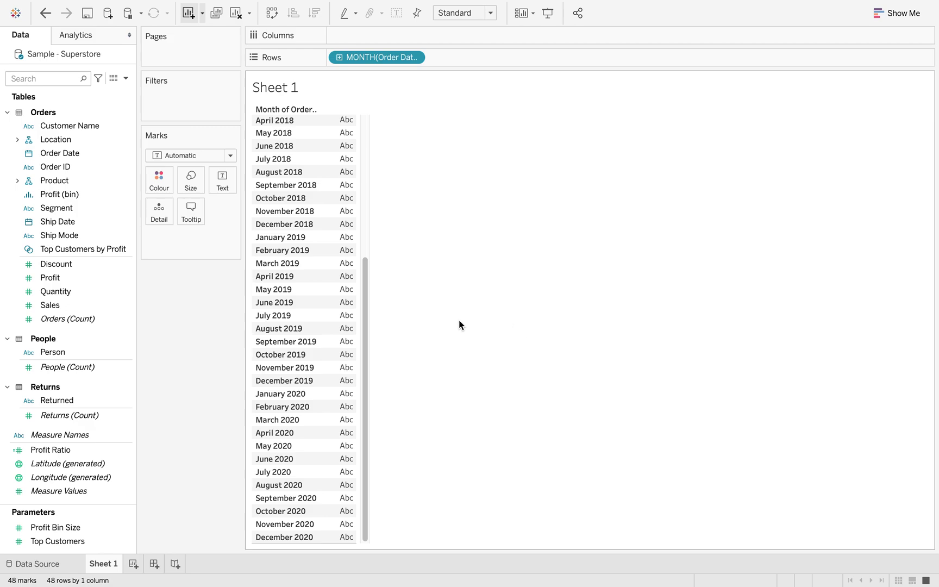
Step: Start a parameter based on Order Date, then discard it without creating it
{"action": "left_click_drag", "start_coordinate": [364, 300], "coordinate": [368, 384]}
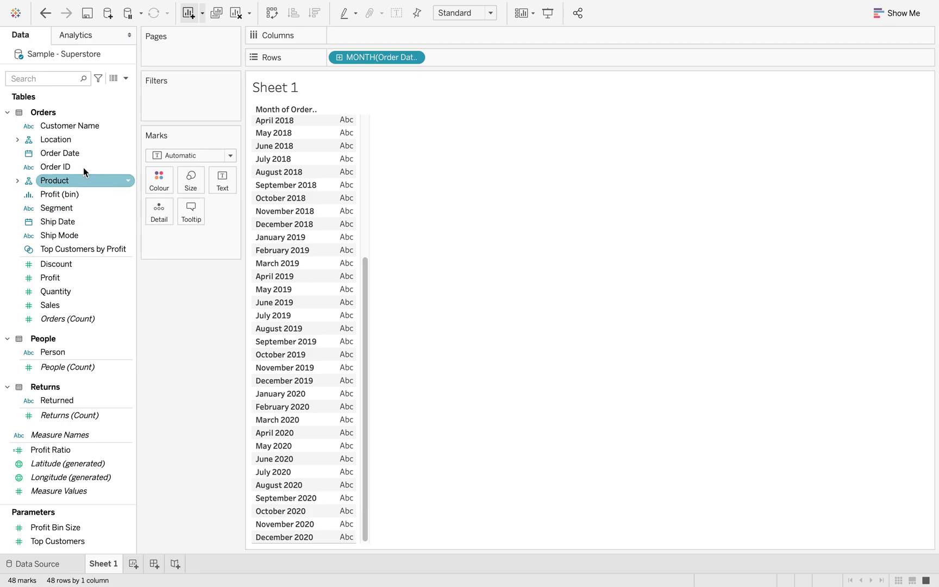
{"action": "right_click", "coordinate": [83, 153]}
{"action": "mouse_move", "coordinate": [163, 239]}
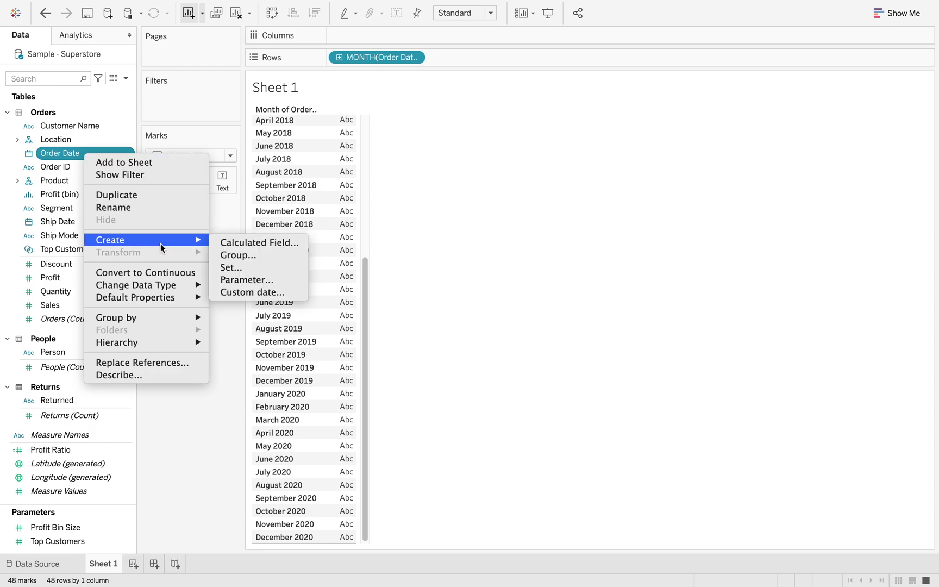
{"action": "left_click", "coordinate": [251, 280]}
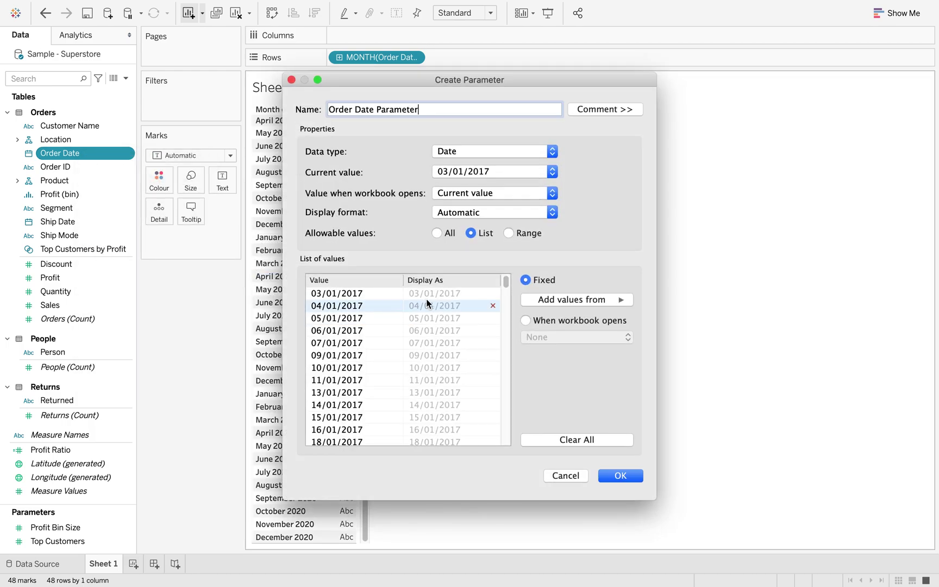
{"action": "mouse_move", "coordinate": [507, 282]}
{"action": "left_mouse_down"}
{"action": "mouse_move", "coordinate": [508, 309]}
{"action": "mouse_move", "coordinate": [506, 274]}
{"action": "left_mouse_up"}
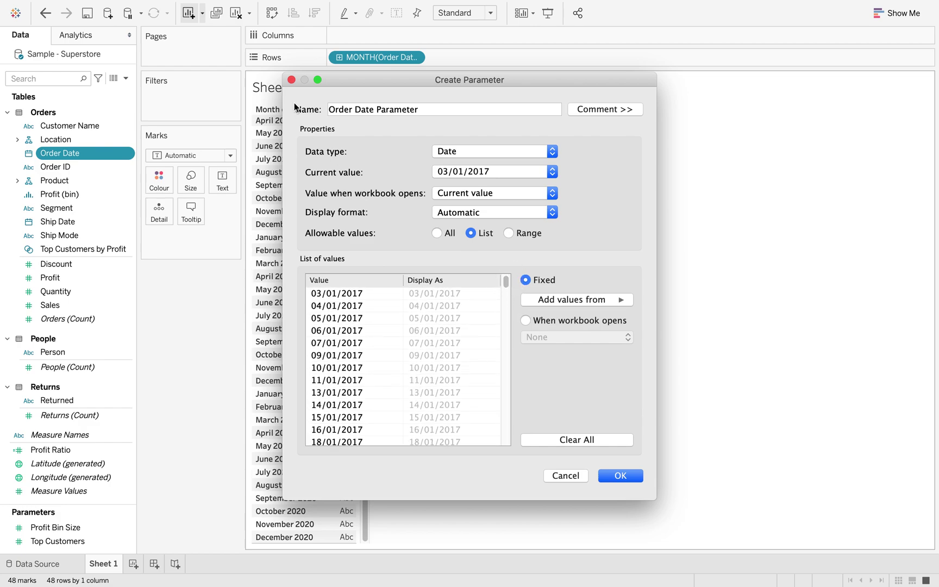
{"action": "left_click", "coordinate": [291, 81]}
Step: Create a custom date from Order Date at Months detail, named Order Date (Months)
{"action": "right_click", "coordinate": [88, 154]}
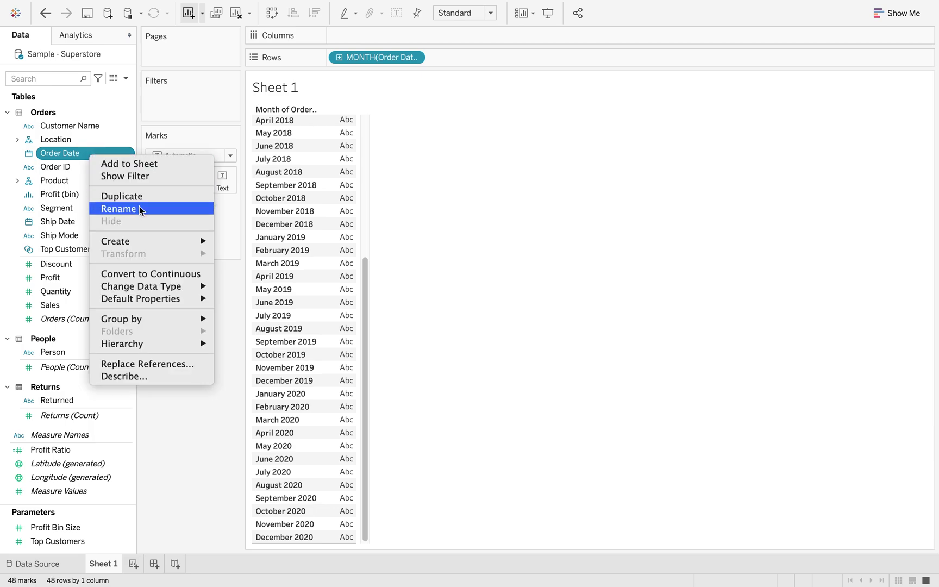
{"action": "mouse_move", "coordinate": [152, 244]}
{"action": "left_click", "coordinate": [256, 293]}
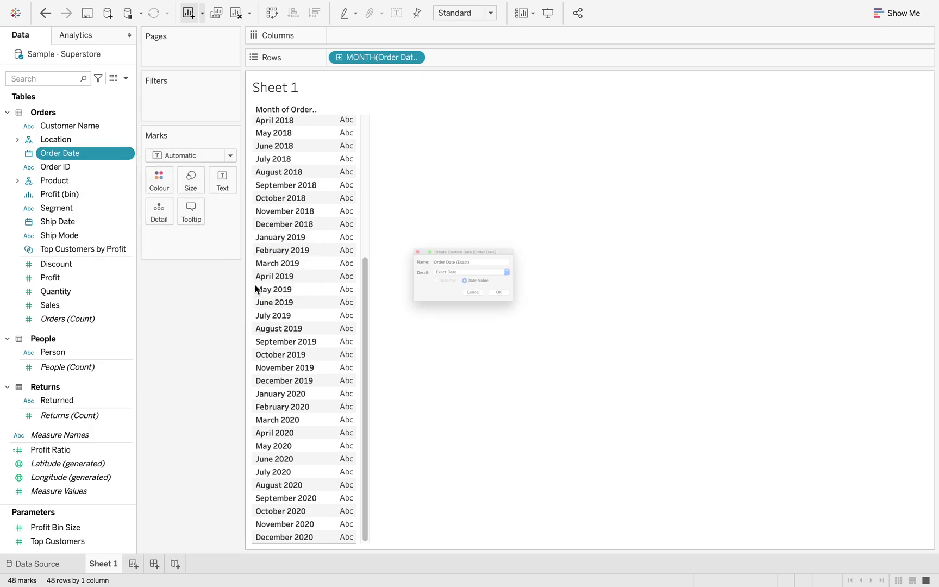
{"action": "left_click", "coordinate": [477, 280]}
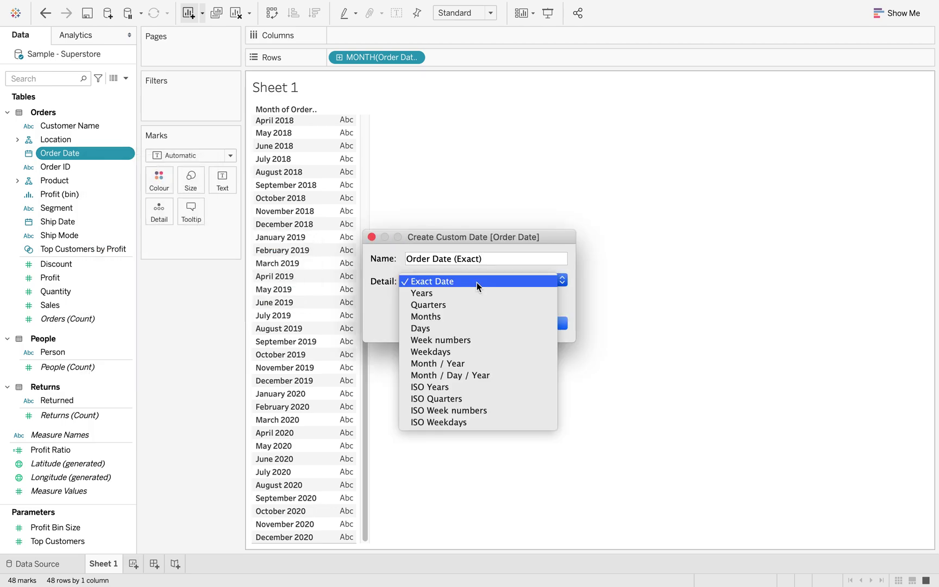
{"action": "left_click", "coordinate": [469, 319]}
{"action": "left_click", "coordinate": [531, 323]}
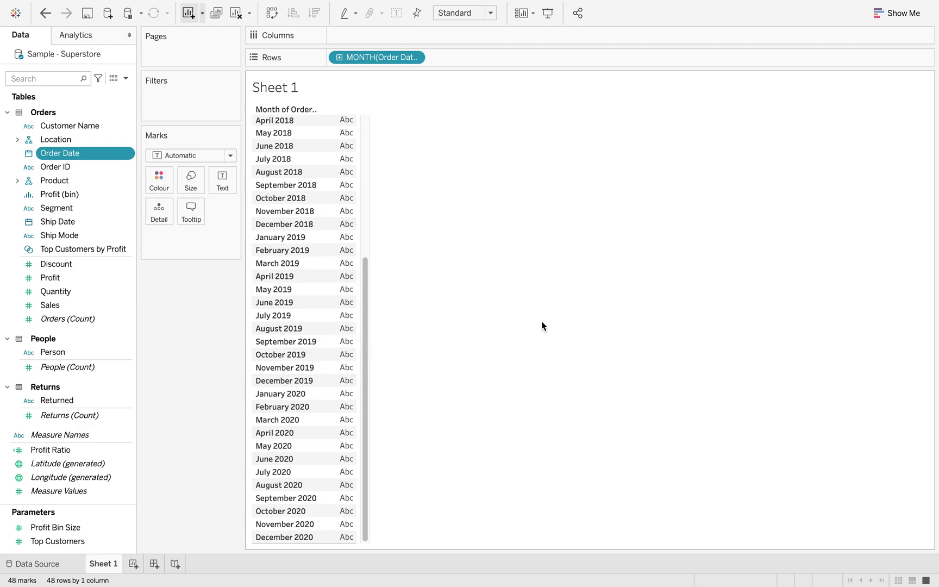
Step: Open a parameter based on Order Date (Months) and cancel it
{"action": "right_click", "coordinate": [84, 166]}
{"action": "mouse_move", "coordinate": [186, 308]}
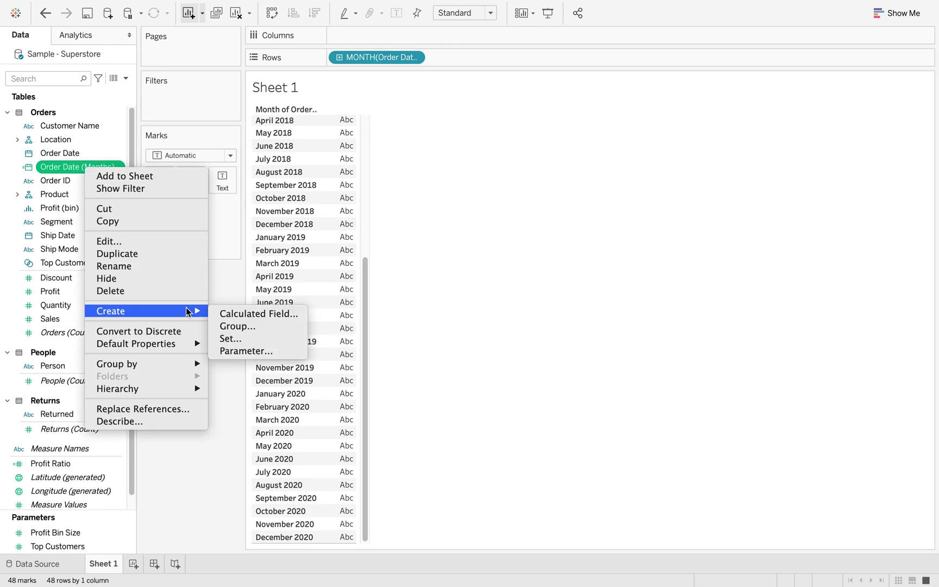
{"action": "left_click", "coordinate": [263, 352]}
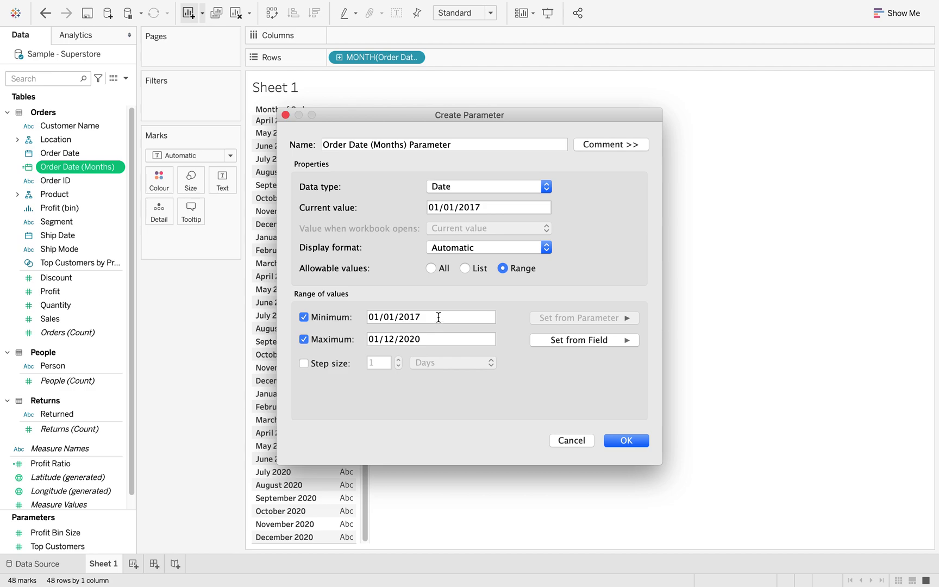
{"action": "left_click", "coordinate": [285, 114]}
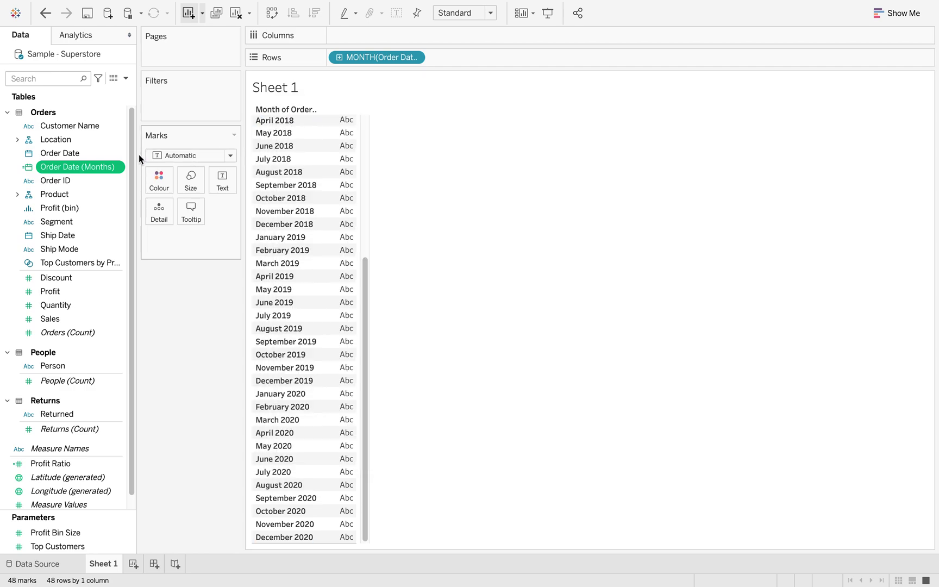
Step: Start a new calculated field named 'Current Months this Year'
{"action": "left_click", "coordinate": [127, 78]}
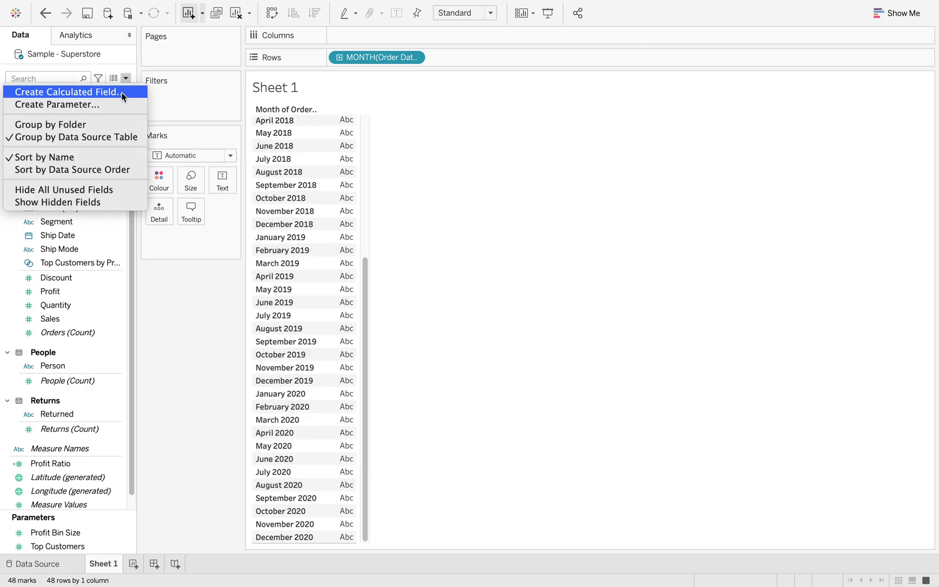
{"action": "left_click", "coordinate": [121, 93]}
{"action": "left_click_drag", "start_coordinate": [406, 199], "coordinate": [539, 178]}
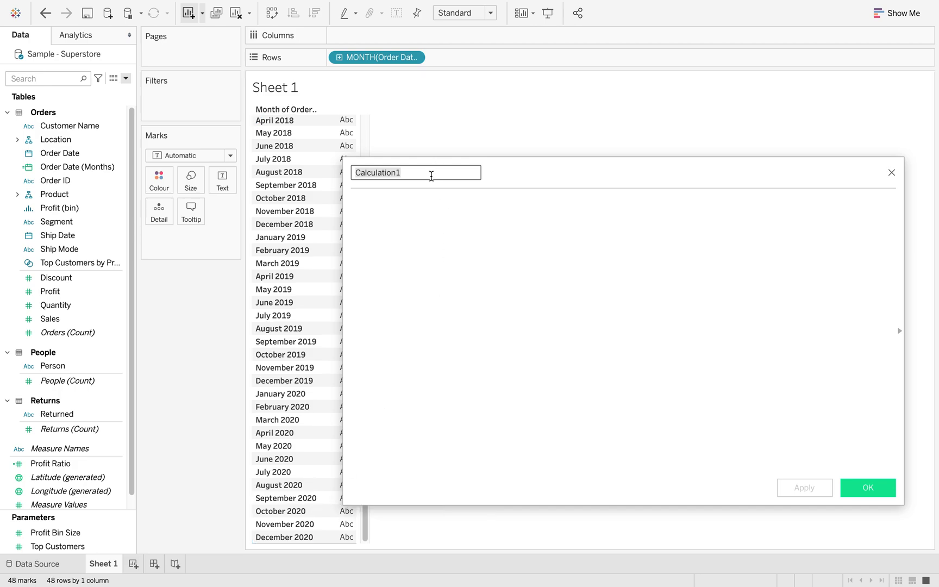
{"action": "type", "text": "Current Months th"}
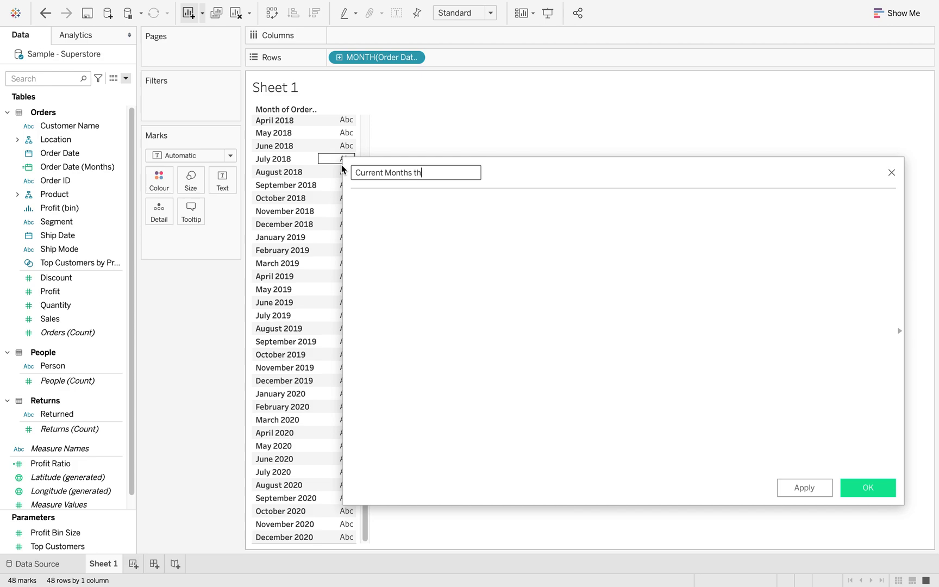
{"action": "type", "text": "is Year"}
{"action": "key", "text": "Tab"}
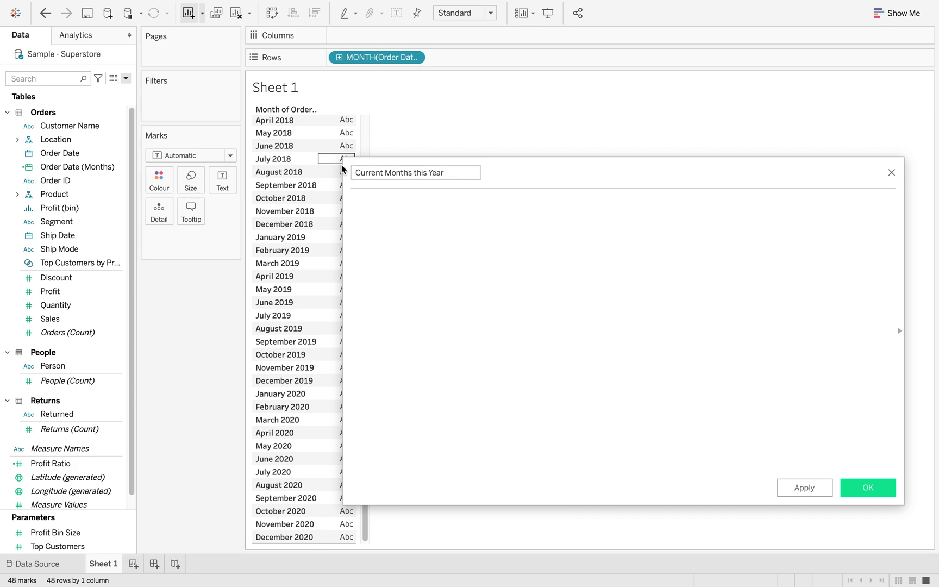
Step: Enter the formula start IF YEAR([Order Date]) = YEAR(TODAY()) AND on its own line
{"action": "type", "text": "IF Yea"}
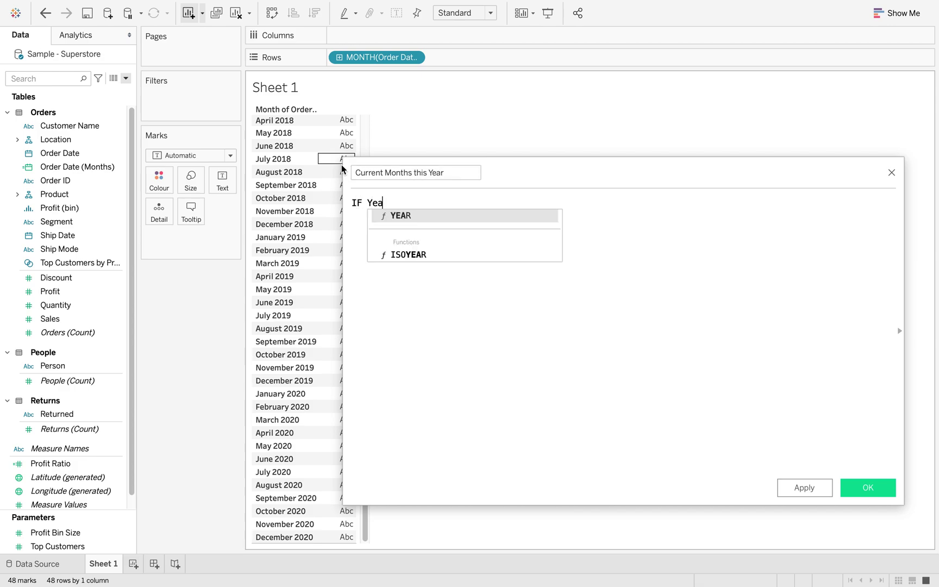
{"action": "key", "text": "Return"}
{"action": "left_click_drag", "start_coordinate": [60, 153], "coordinate": [397, 209]}
{"action": "left_click", "coordinate": [487, 207]}
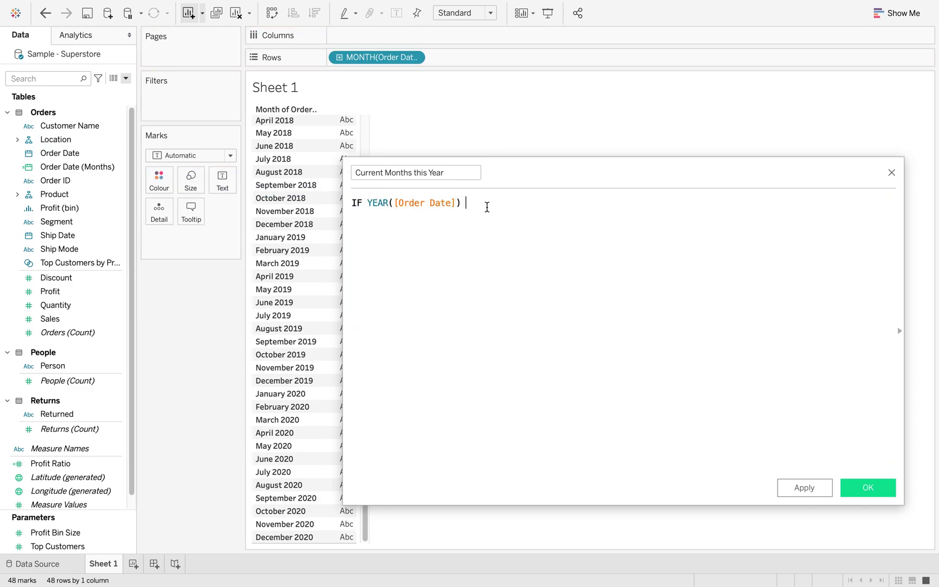
{"action": "type", "text": "= year"}
{"action": "key", "text": "Return"}
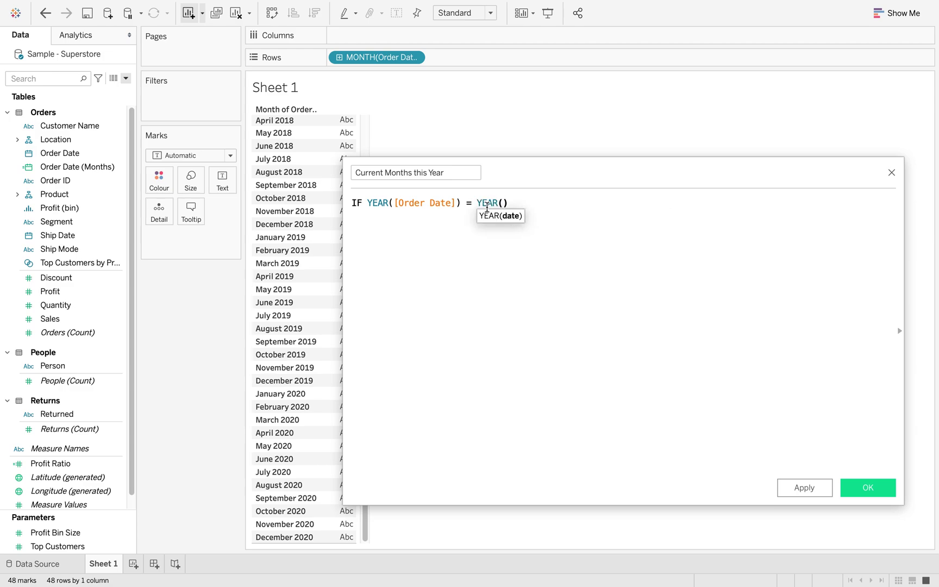
{"action": "type", "text": "tod"}
{"action": "key", "text": "Return"}
{"action": "key", "text": "Right"}
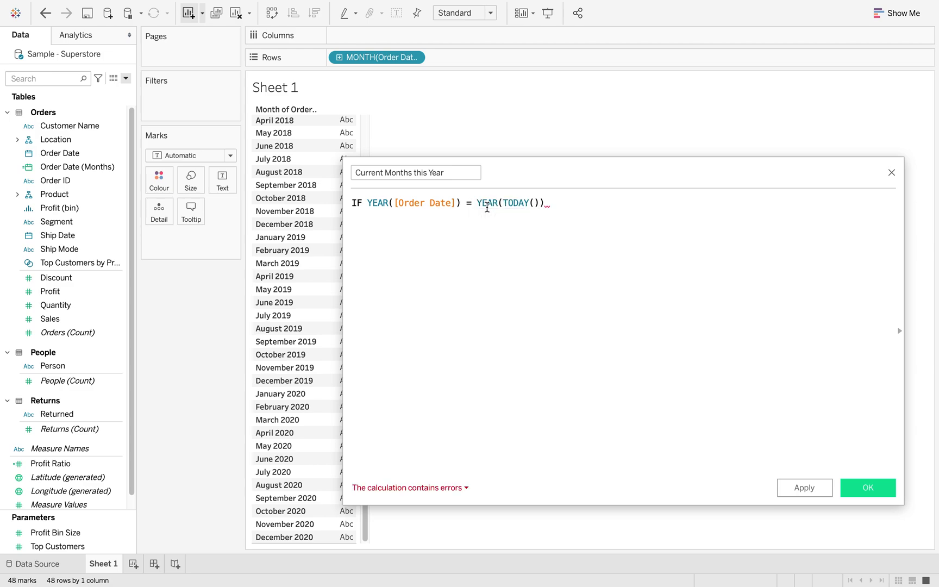
{"action": "type", "text": "AND"}
{"action": "key", "text": "Return"}
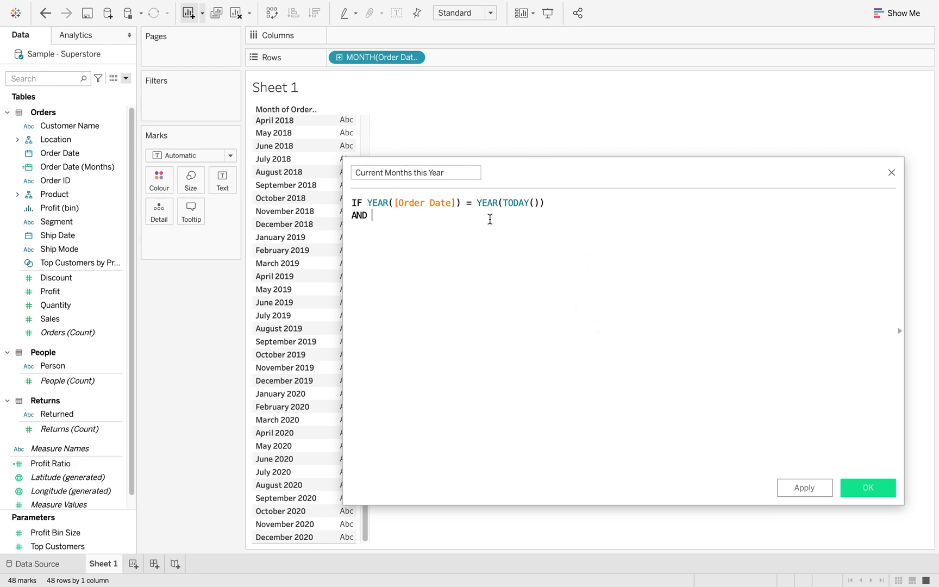
Step: Add the condition DATETRUNC('month',[Order Date]) <= DATETRUNC('month',TODAY())
{"action": "left_click_drag", "start_coordinate": [380, 57], "coordinate": [394, 229]}
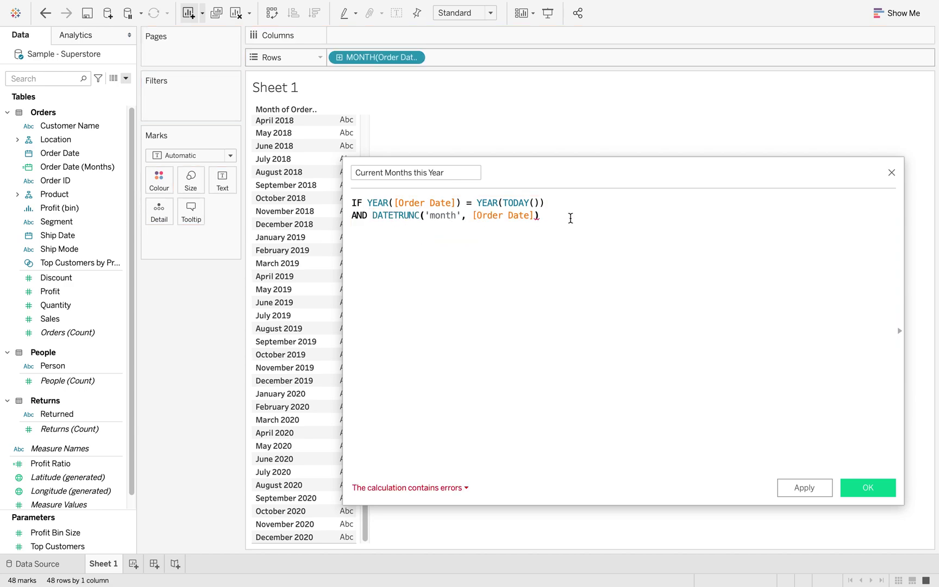
{"action": "type", "text": "<"}
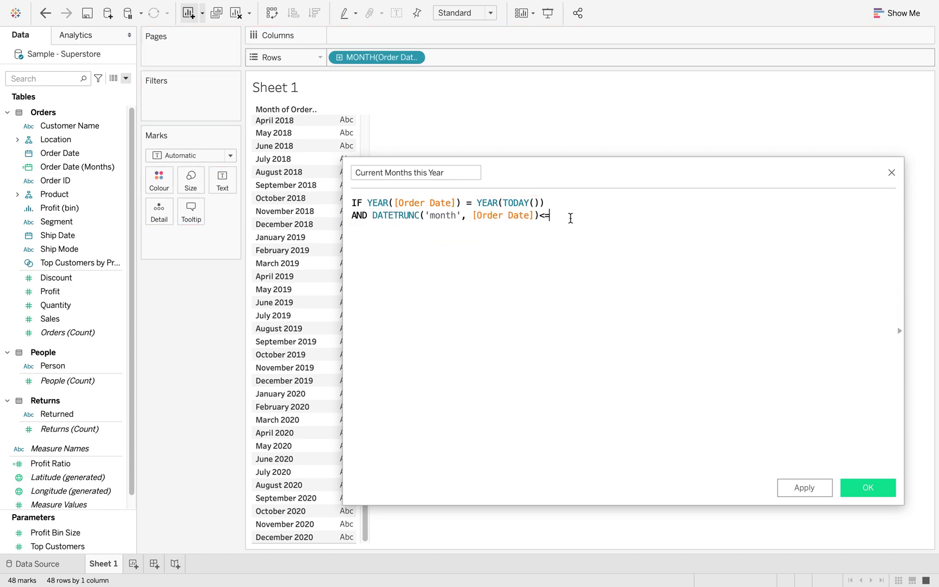
{"action": "type", "text": "=datetru"}
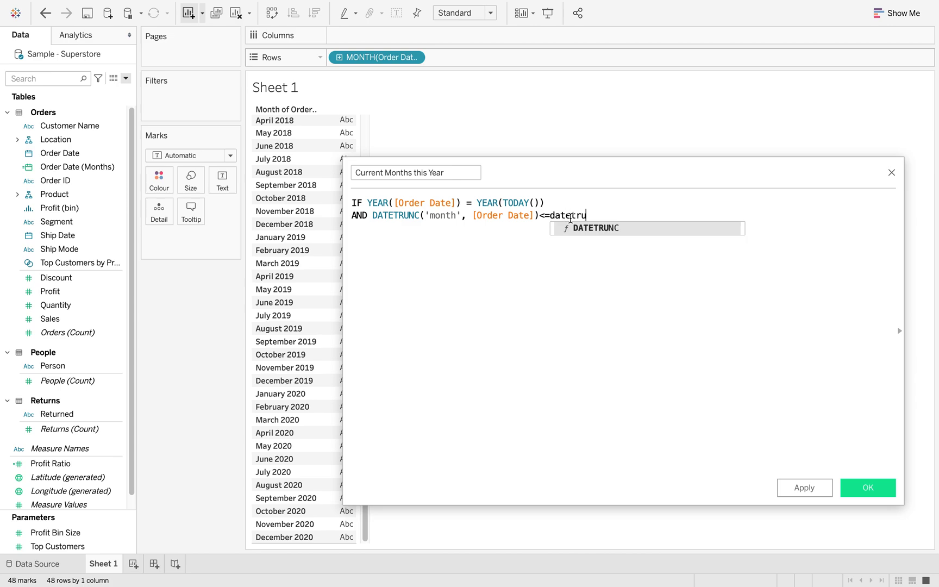
{"action": "key", "text": "Return"}
{"action": "type", "text": "'month"}
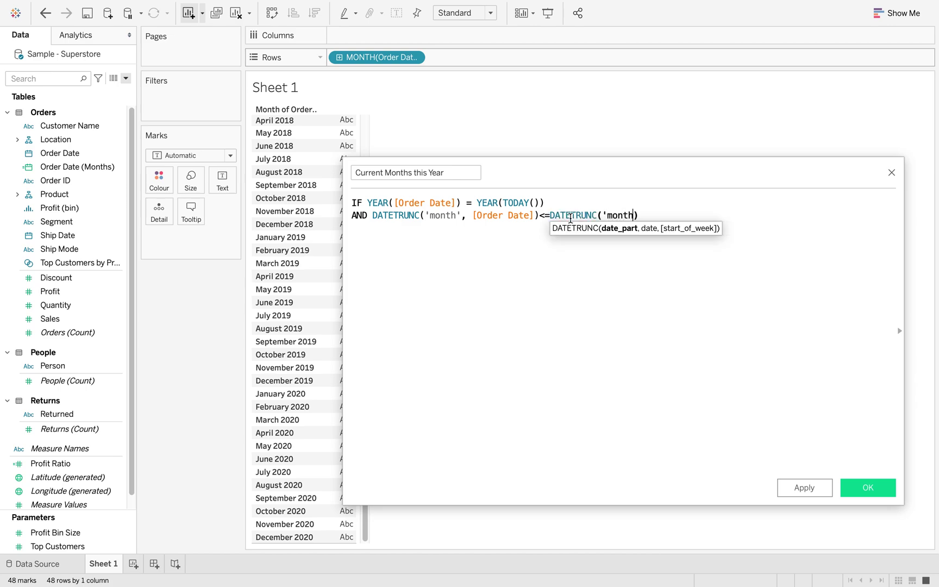
{"action": "type", "text": "', tof"}
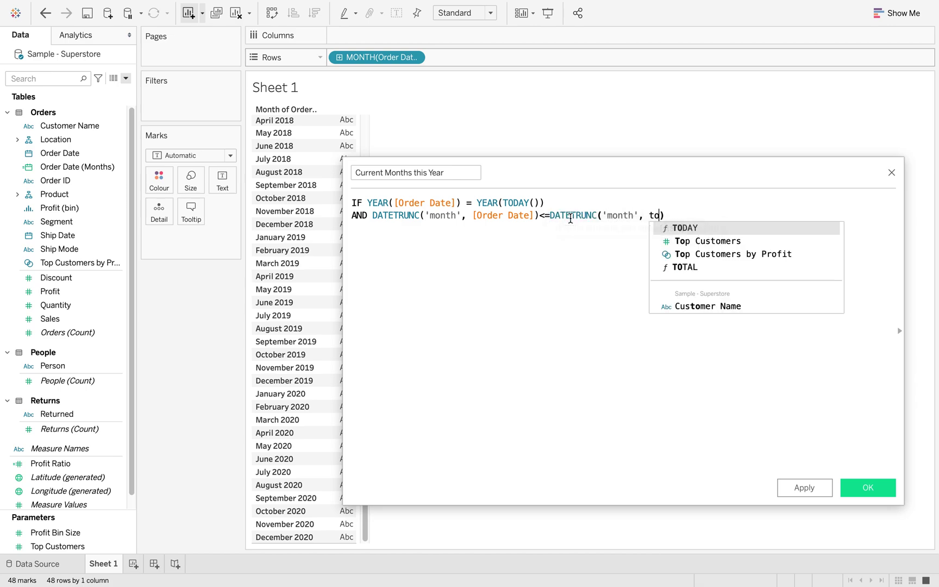
{"action": "key", "text": "BackSpace"}
{"action": "type", "text": "d"}
{"action": "key", "text": "Return"}
{"action": "key", "text": "End"}
Step: Finish with THEN DATETRUNC('month',[Order Date]) END and save the calculation
{"action": "key", "text": "Return"}
{"action": "type", "text": "THEN"}
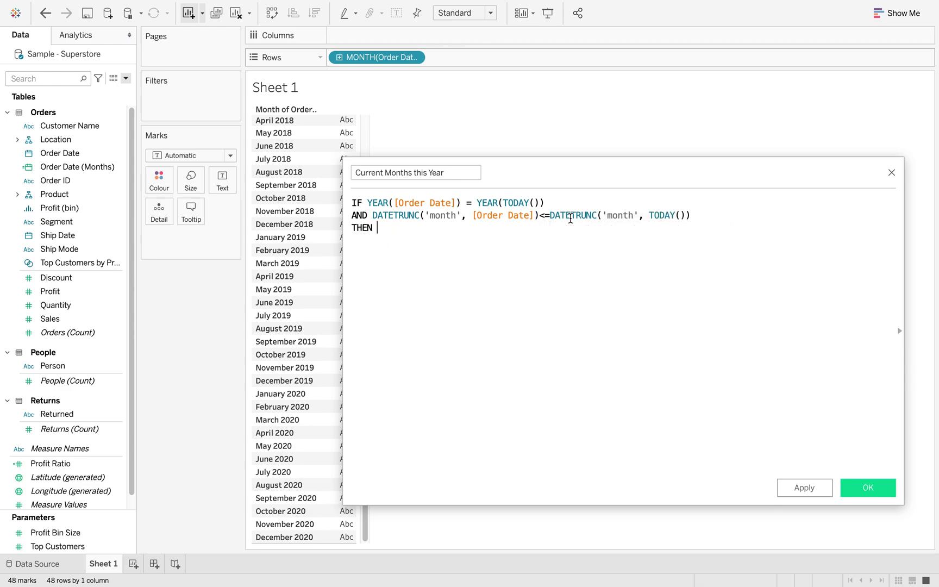
{"action": "left_click_drag", "start_coordinate": [380, 57], "coordinate": [414, 244]}
{"action": "type", "text": "ETRUNC('month', [Order Date]) E"}
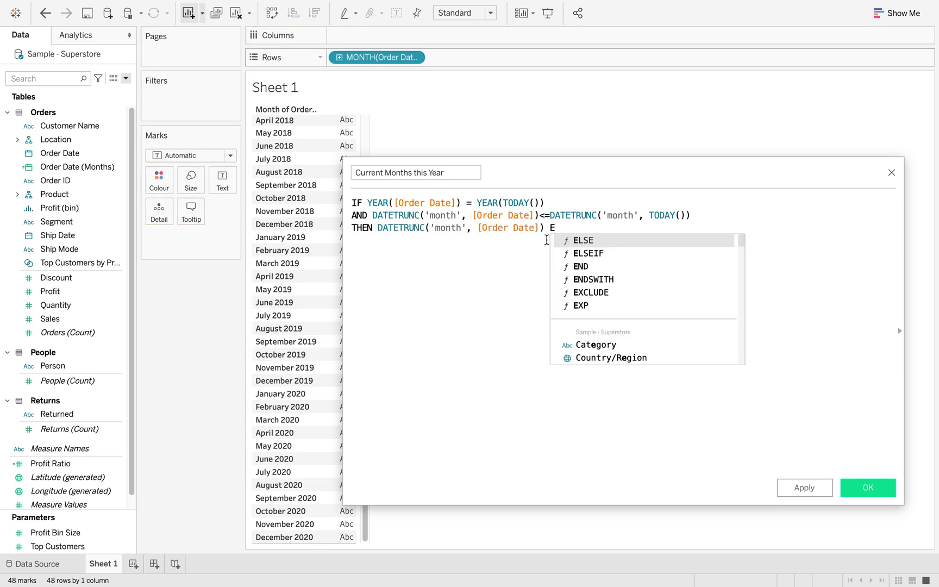
{"action": "type", "text": "ND"}
{"action": "left_click", "coordinate": [519, 271]}
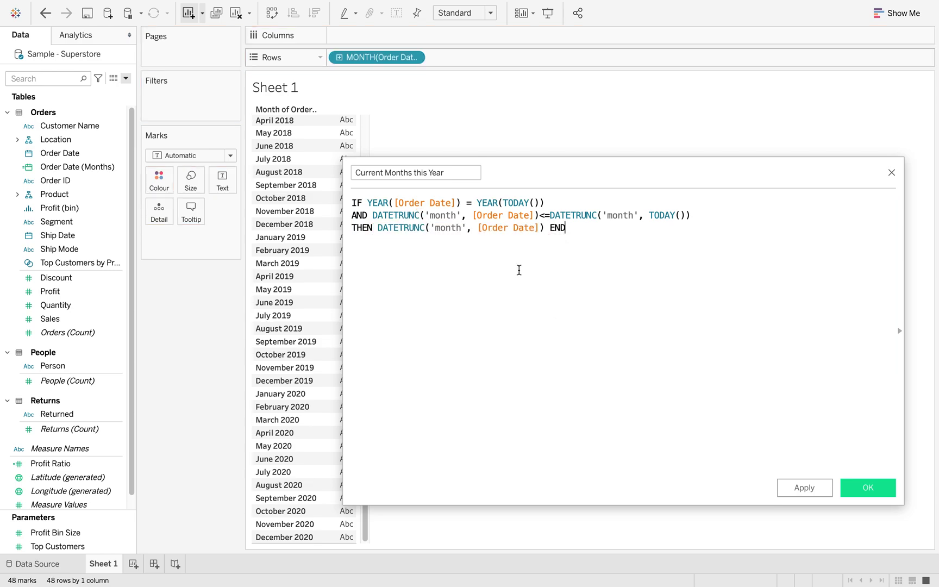
{"action": "left_click", "coordinate": [875, 488]}
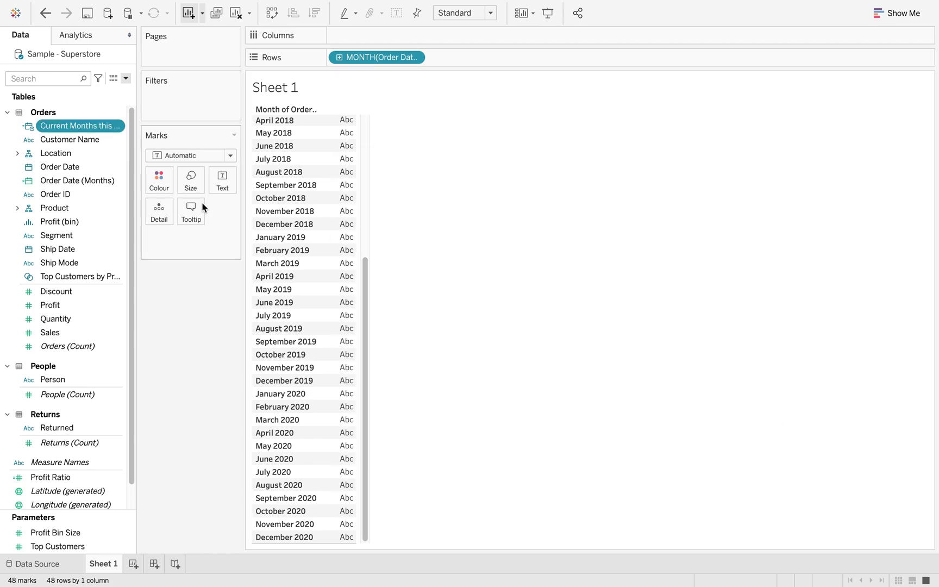
{"action": "left_click", "coordinate": [29, 127]}
Step: Make Current Months this Year a Date field and add it to Rows as discrete MONTH
{"action": "left_click", "coordinate": [45, 181]}
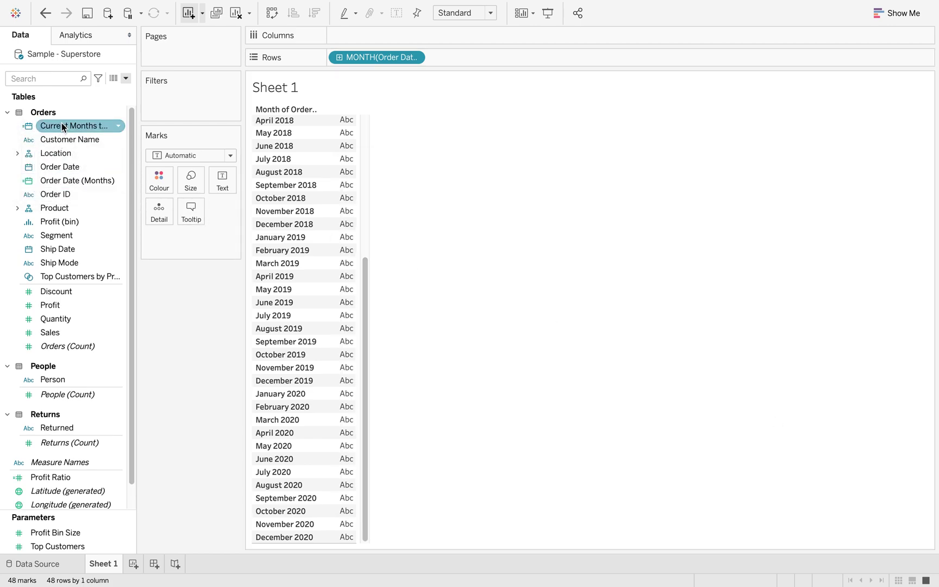
{"action": "left_click_drag", "start_coordinate": [66, 129], "coordinate": [491, 58]}
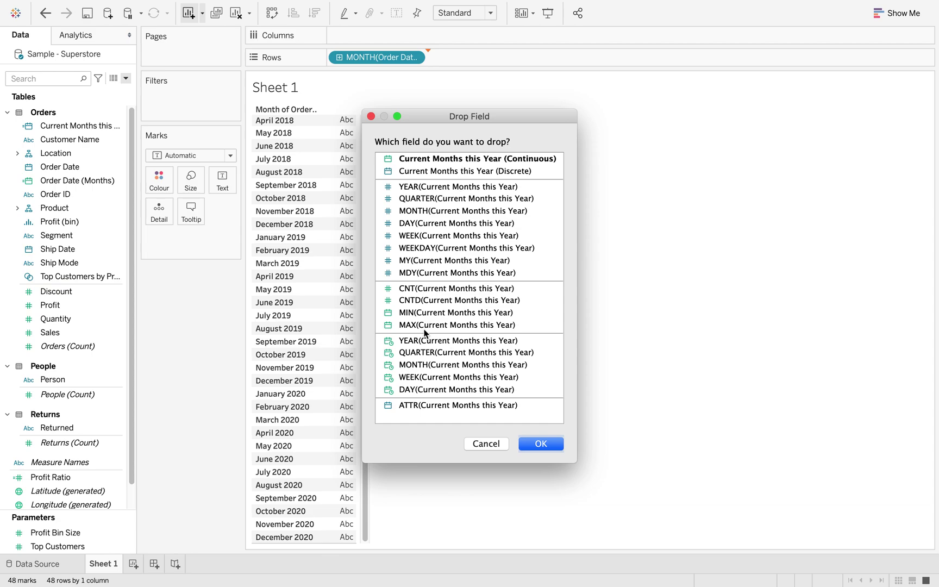
{"action": "left_click", "coordinate": [430, 364]}
{"action": "left_click", "coordinate": [541, 442]}
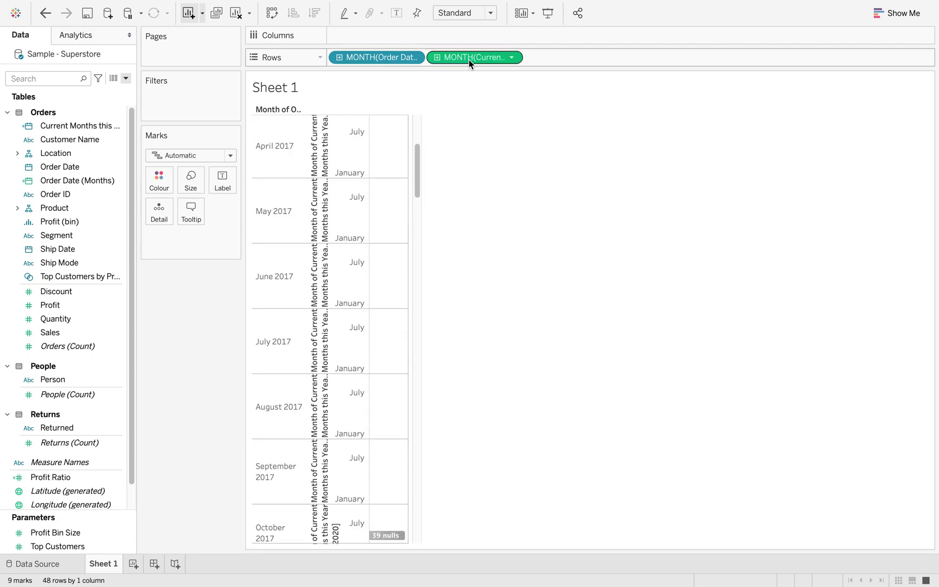
{"action": "right_click", "coordinate": [470, 64]}
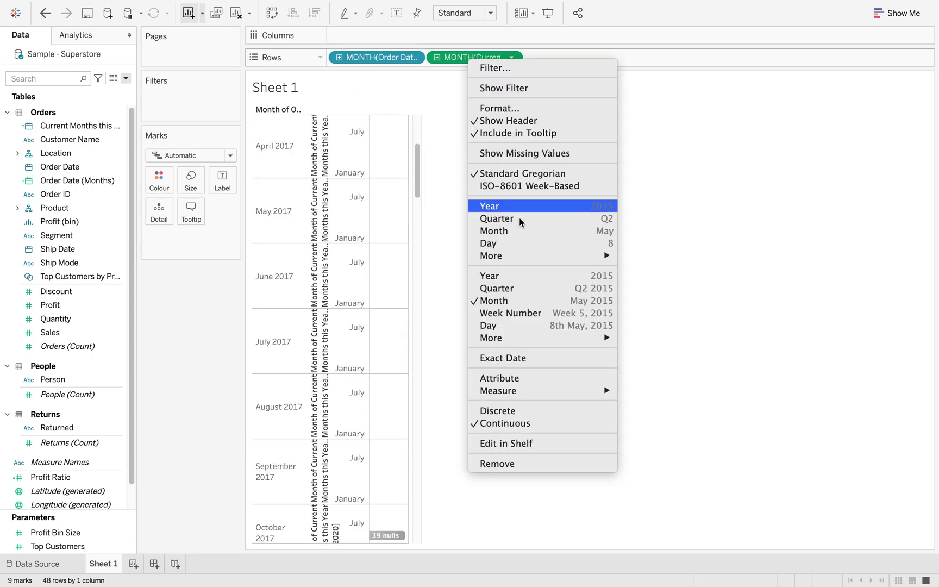
{"action": "left_click", "coordinate": [538, 414]}
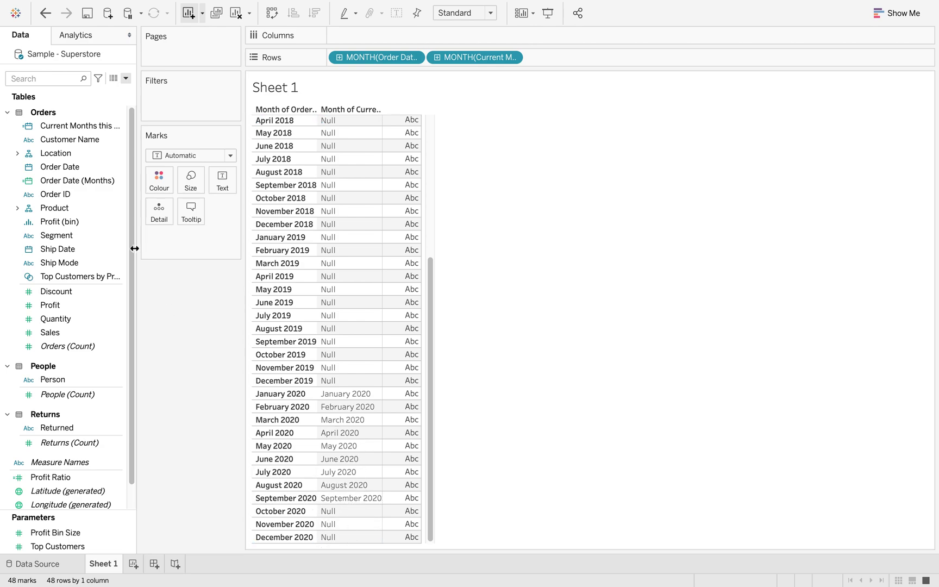
Step: Comment out the AND line with // in the Current Months this Year formula
{"action": "right_click", "coordinate": [90, 127]}
{"action": "left_click", "coordinate": [126, 204]}
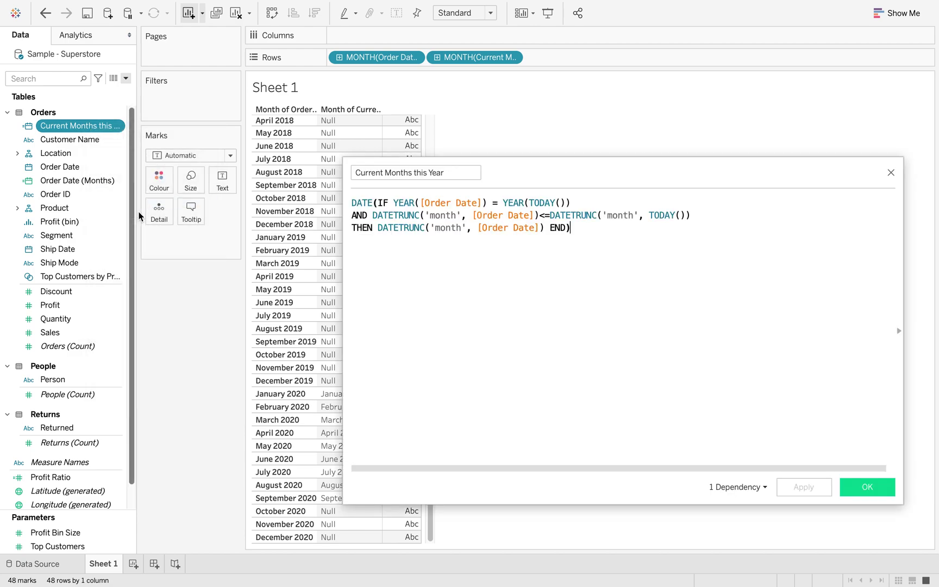
{"action": "left_click", "coordinate": [352, 217]}
{"action": "type", "text": "//"}
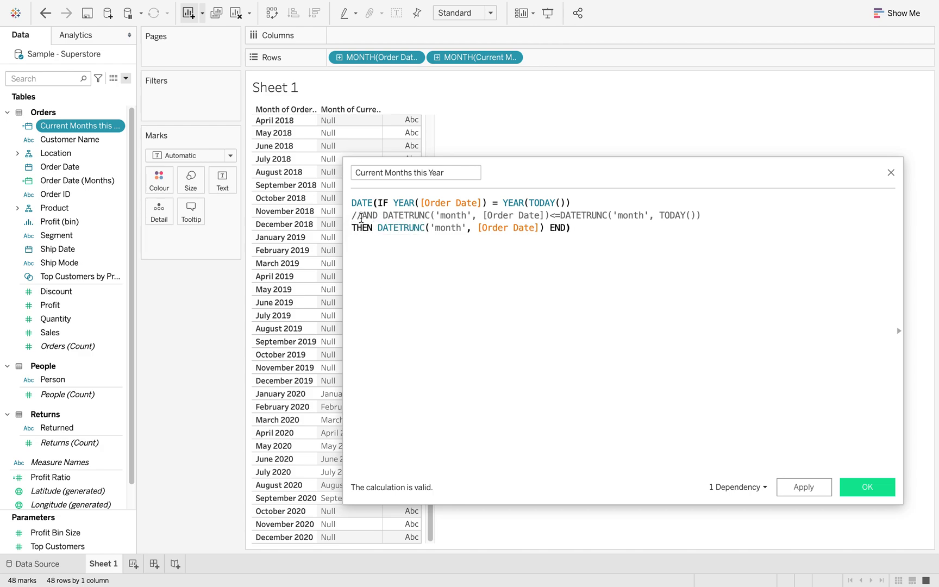
{"action": "left_click", "coordinate": [864, 487]}
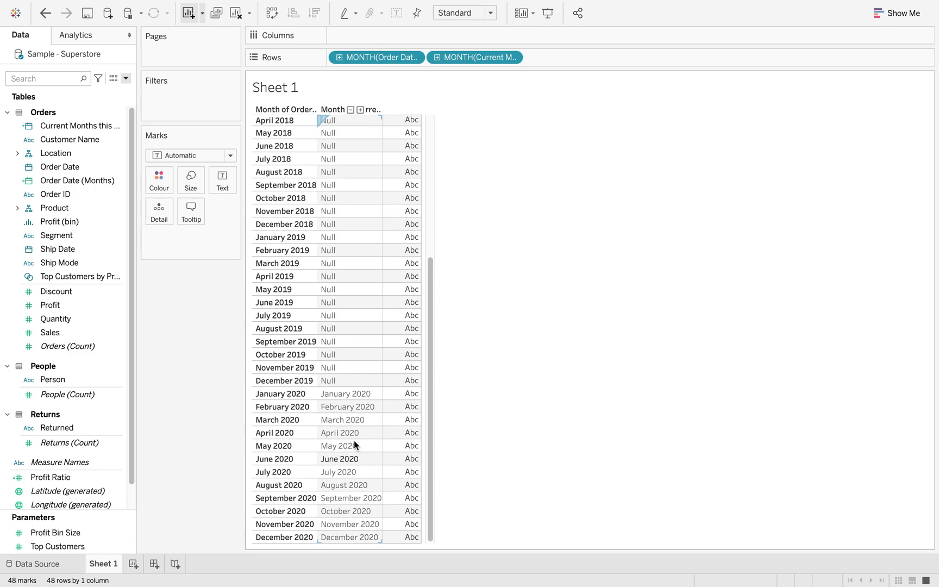
{"action": "right_click", "coordinate": [69, 125]}
Step: Create Current Months this Year Parameter from the field, keeping the default opening value 01/01/2020
{"action": "mouse_move", "coordinate": [146, 269]}
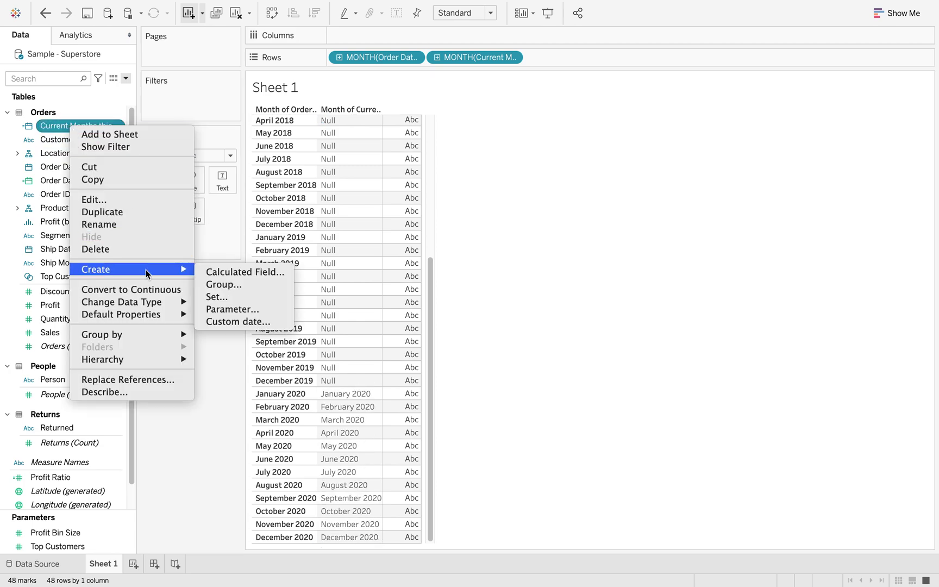
{"action": "left_click", "coordinate": [239, 307]}
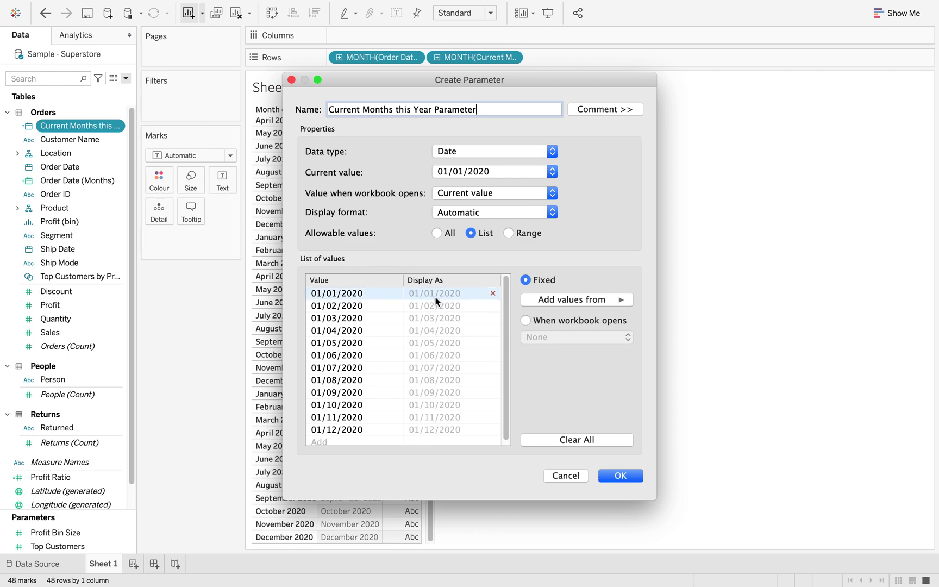
{"action": "left_click", "coordinate": [540, 195]}
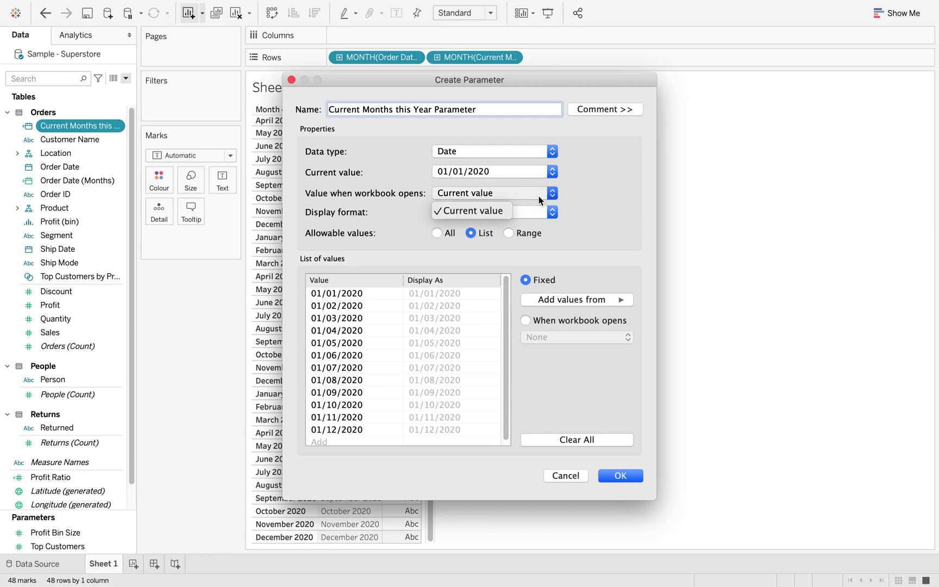
{"action": "left_click", "coordinate": [598, 200]}
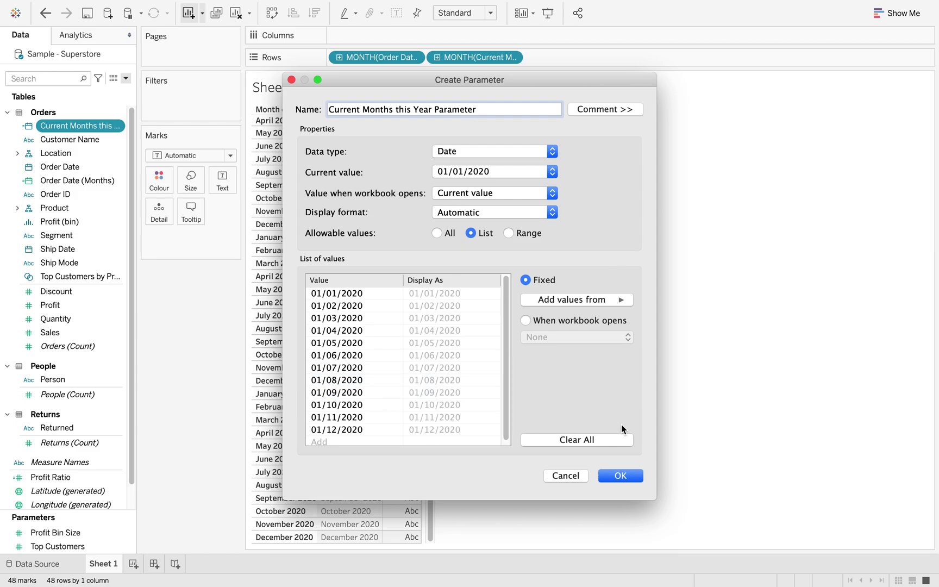
{"action": "left_click", "coordinate": [621, 476]}
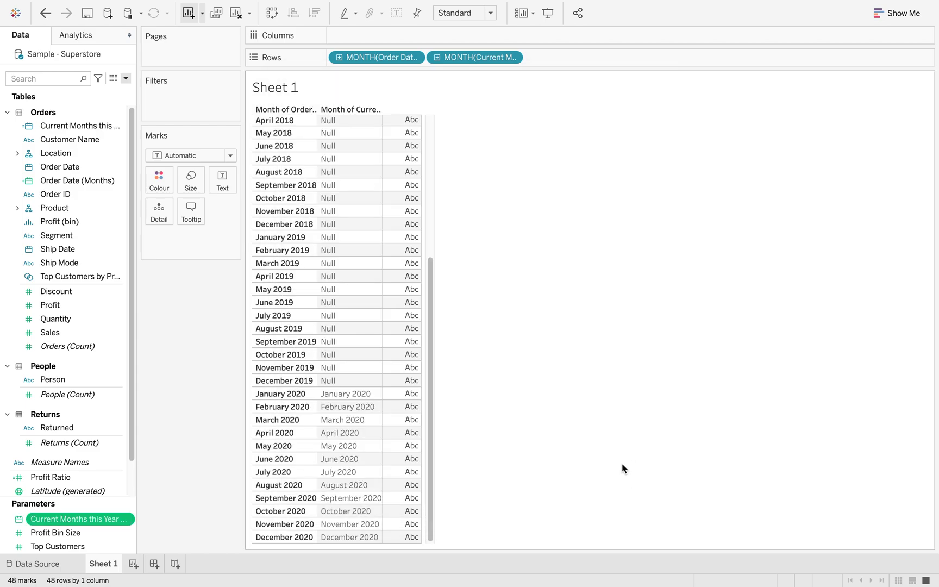
Step: Show the parameter control on the sheet and start a calculated field named 'This Month'
{"action": "right_click", "coordinate": [110, 516]}
{"action": "left_click", "coordinate": [181, 314]}
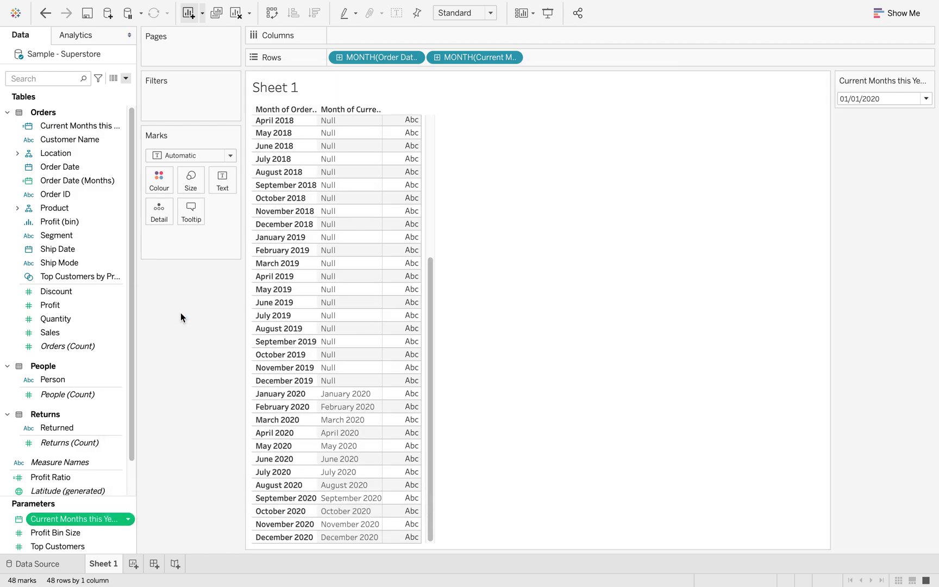
{"action": "left_click", "coordinate": [126, 80]}
{"action": "left_click", "coordinate": [122, 91]}
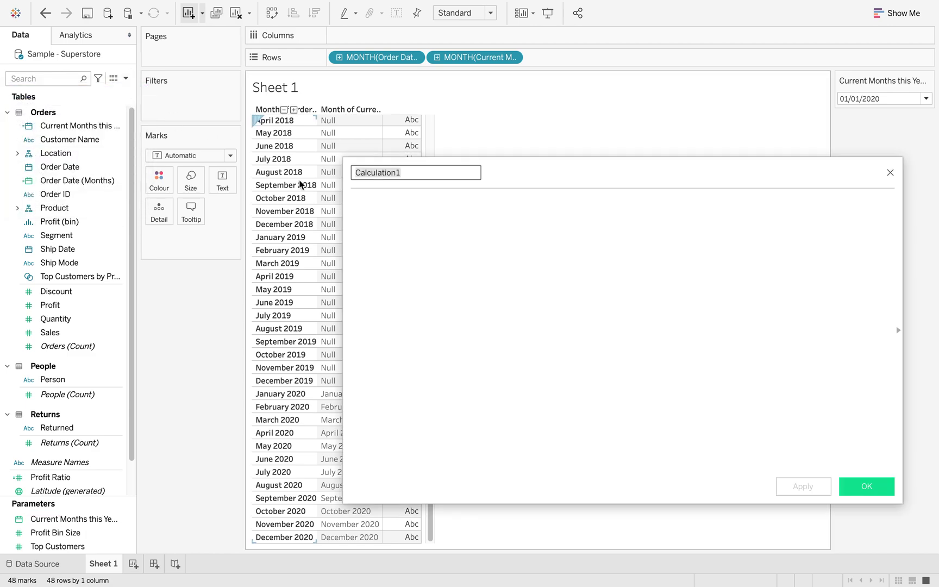
{"action": "type", "text": "This Month"}
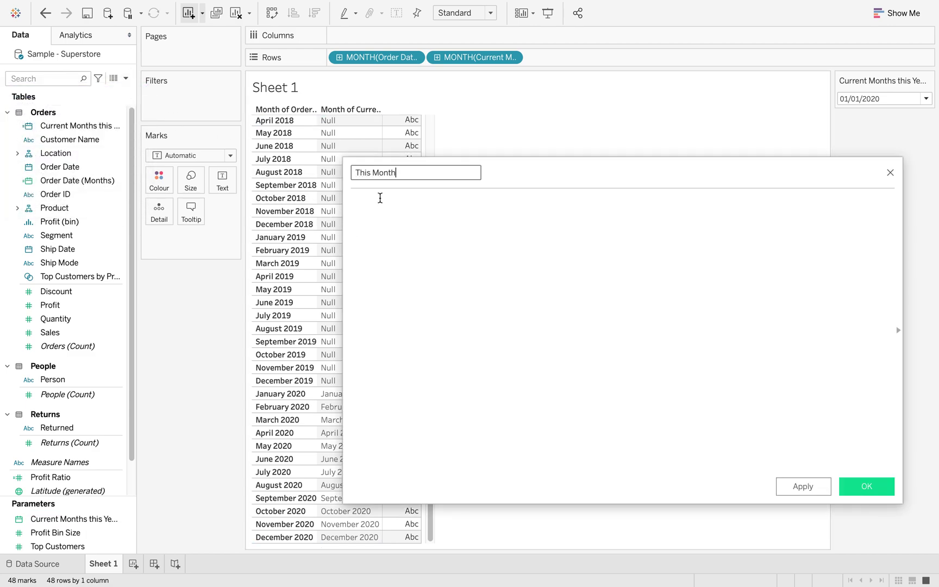
{"action": "key", "text": "Tab"}
Step: Define This Month as DATETRUNC('month', TODAY()), save it, and make it a Date field
{"action": "type", "text": "date"}
{"action": "key", "text": "Down"}
{"action": "key", "text": "Down"}
{"action": "key", "text": "Down"}
{"action": "key", "text": "Down"}
{"action": "key", "text": "Down"}
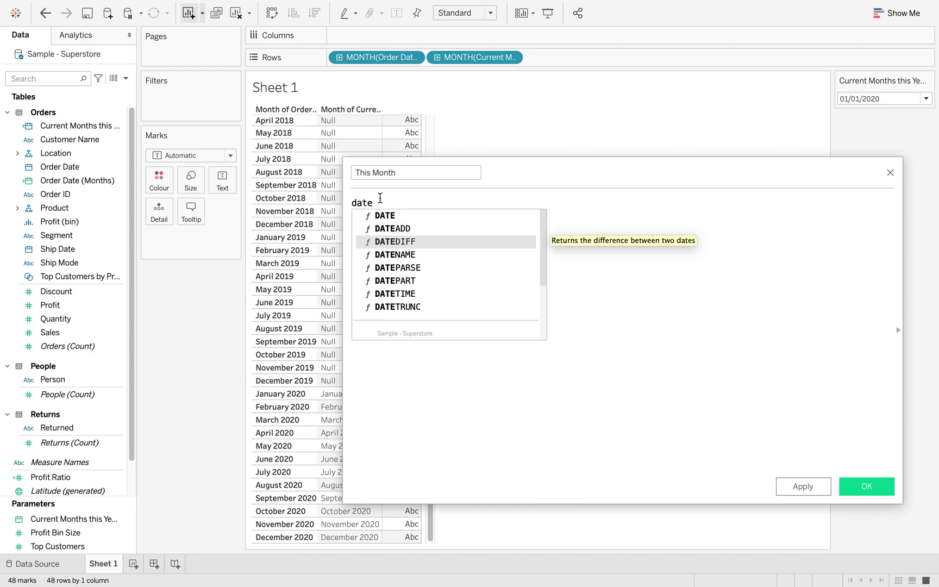
{"action": "key", "text": "Down"}
{"action": "key", "text": "Return"}
{"action": "type", "text": "'month"}
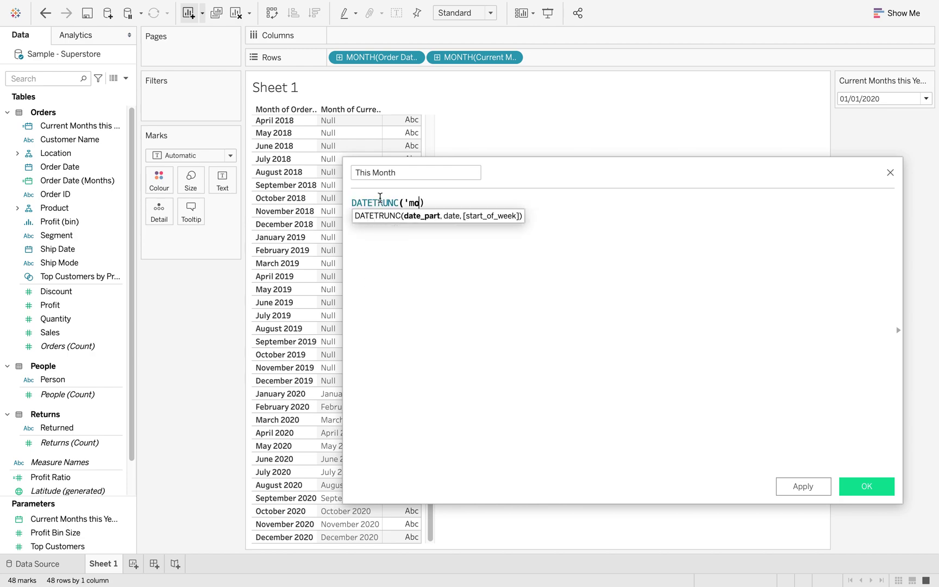
{"action": "type", "text": "', tod"}
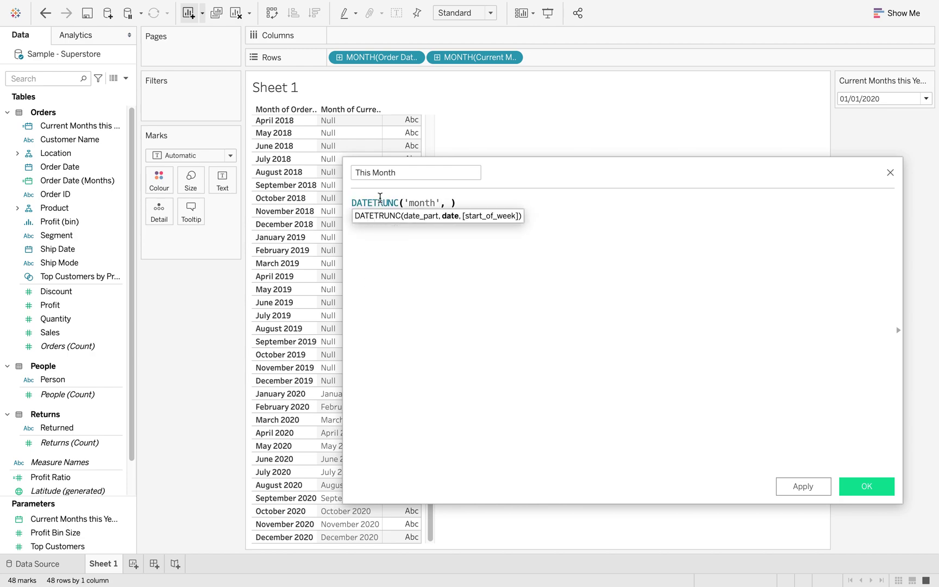
{"action": "key", "text": "Return"}
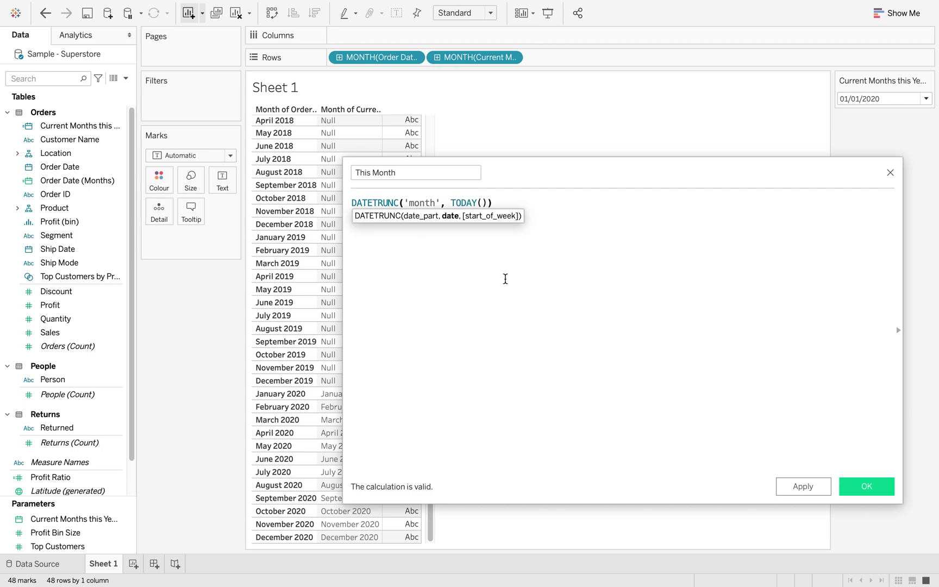
{"action": "left_click", "coordinate": [880, 488]}
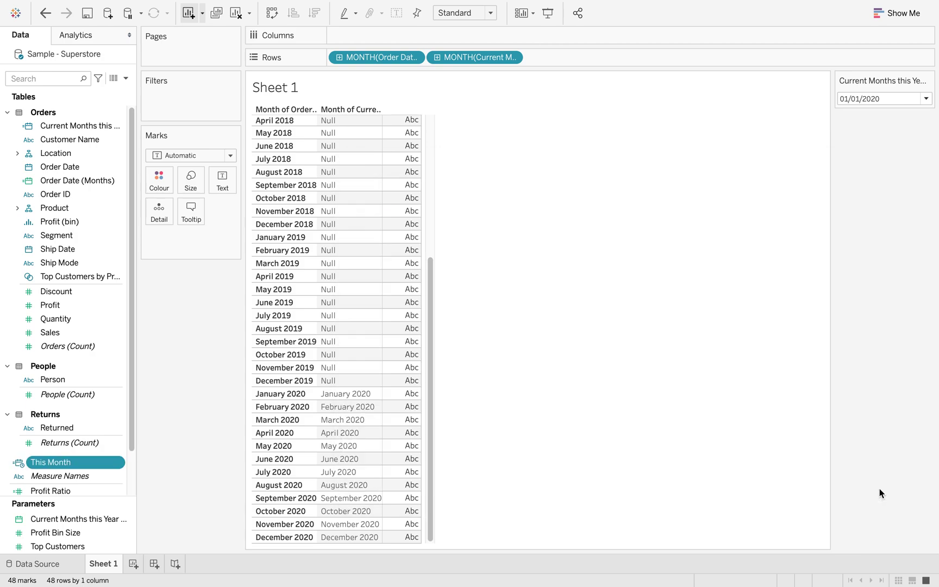
{"action": "left_click", "coordinate": [20, 463]}
{"action": "left_click", "coordinate": [61, 516]}
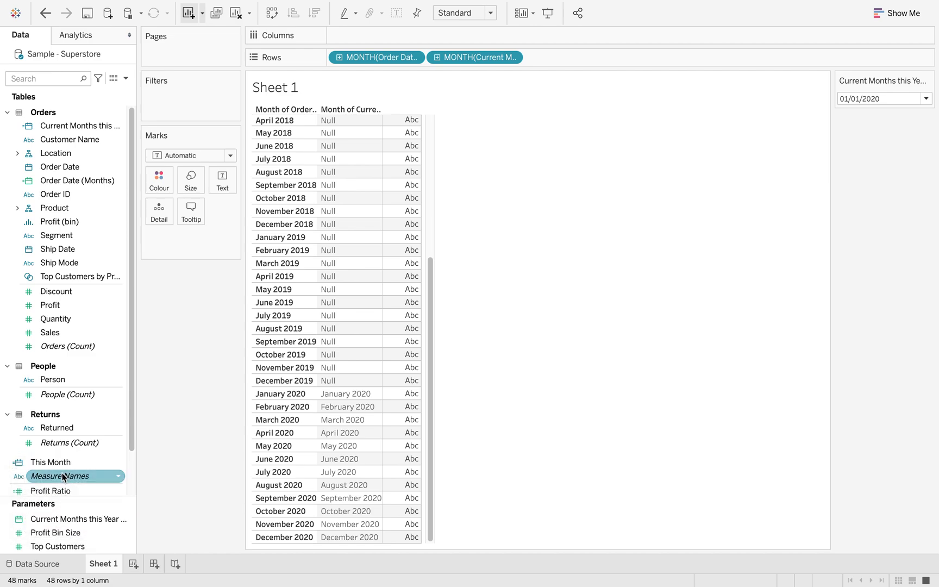
Step: Set the parameter's Value when workbook opens to This Month, showing 01/09/2020
{"action": "left_click", "coordinate": [928, 80]}
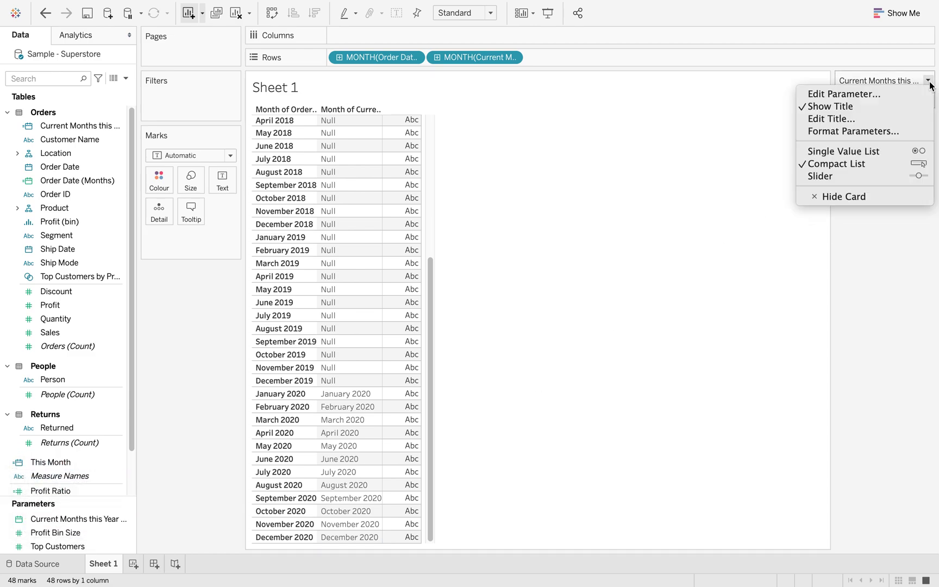
{"action": "left_click", "coordinate": [908, 93]}
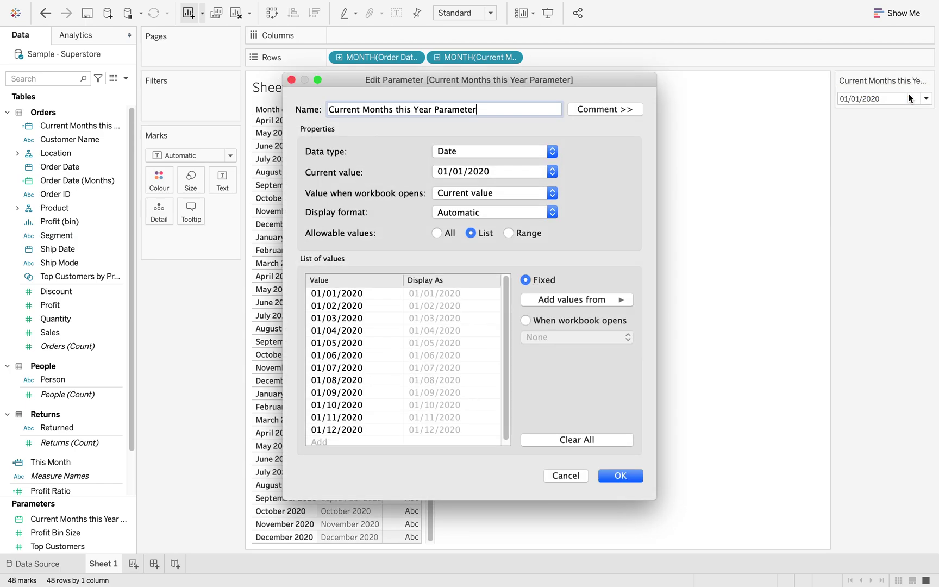
{"action": "left_click", "coordinate": [497, 194]}
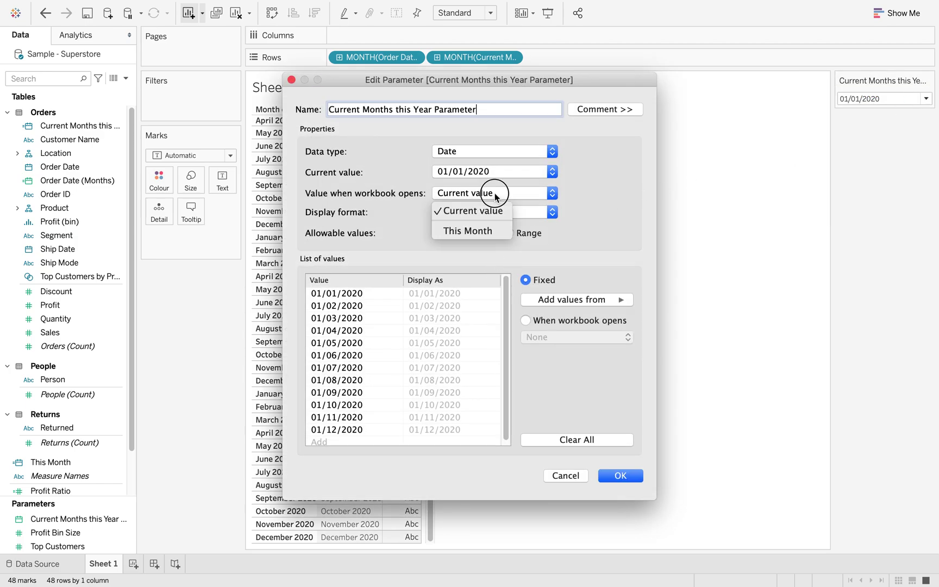
{"action": "left_click", "coordinate": [480, 230]}
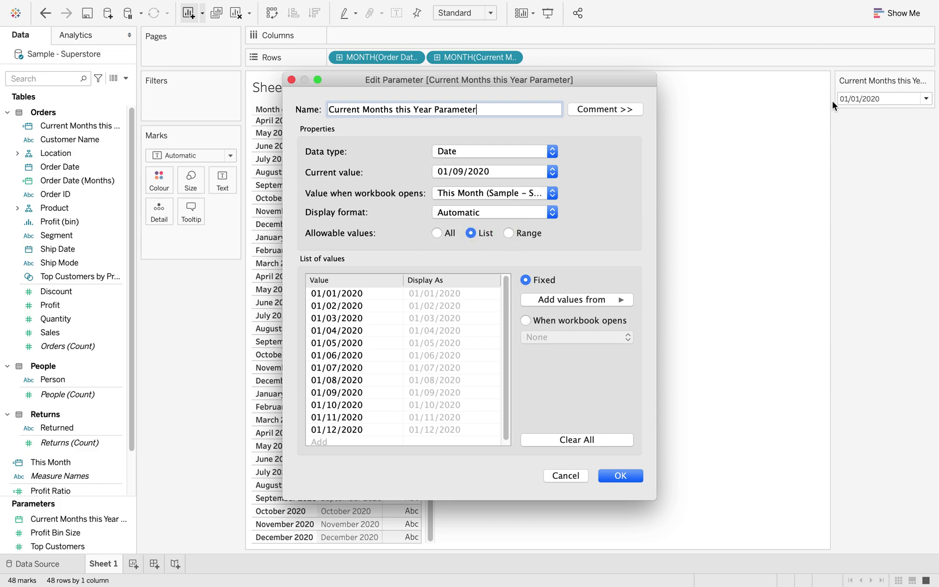
{"action": "left_click", "coordinate": [622, 474]}
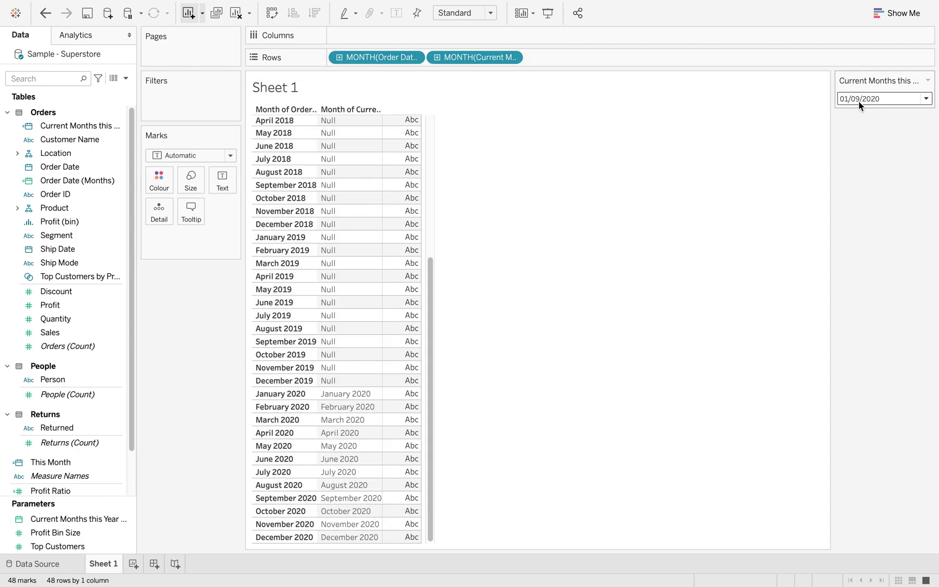
{"action": "left_click", "coordinate": [922, 100]}
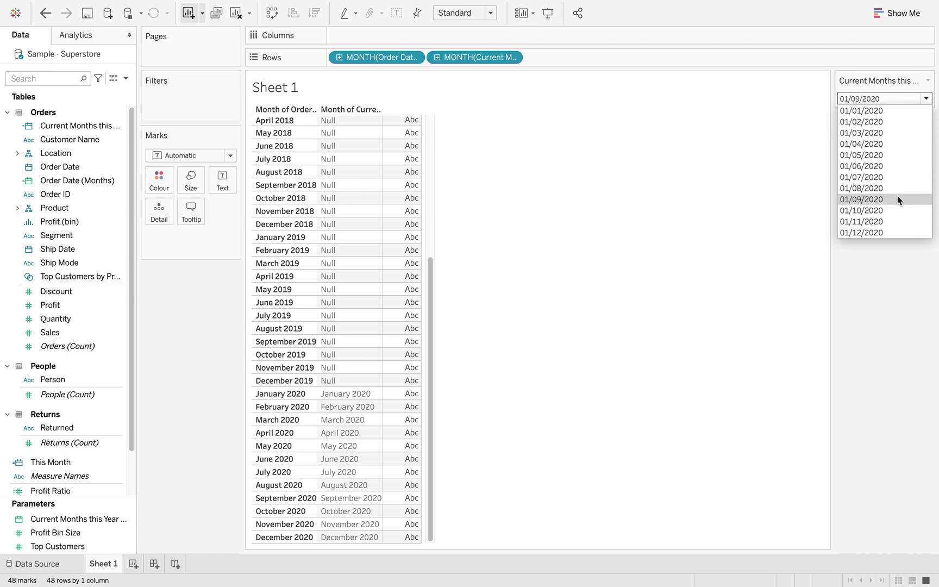
{"action": "left_click", "coordinate": [761, 207]}
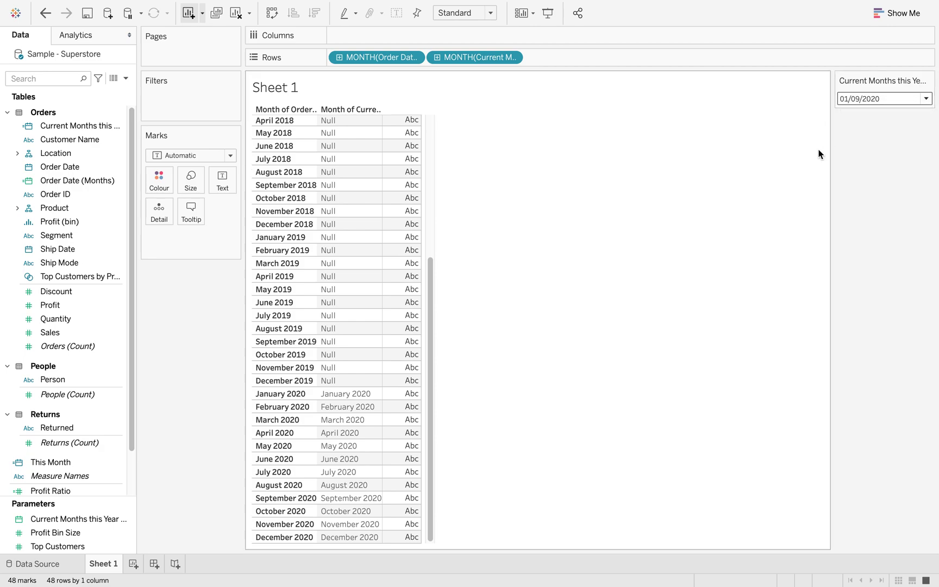